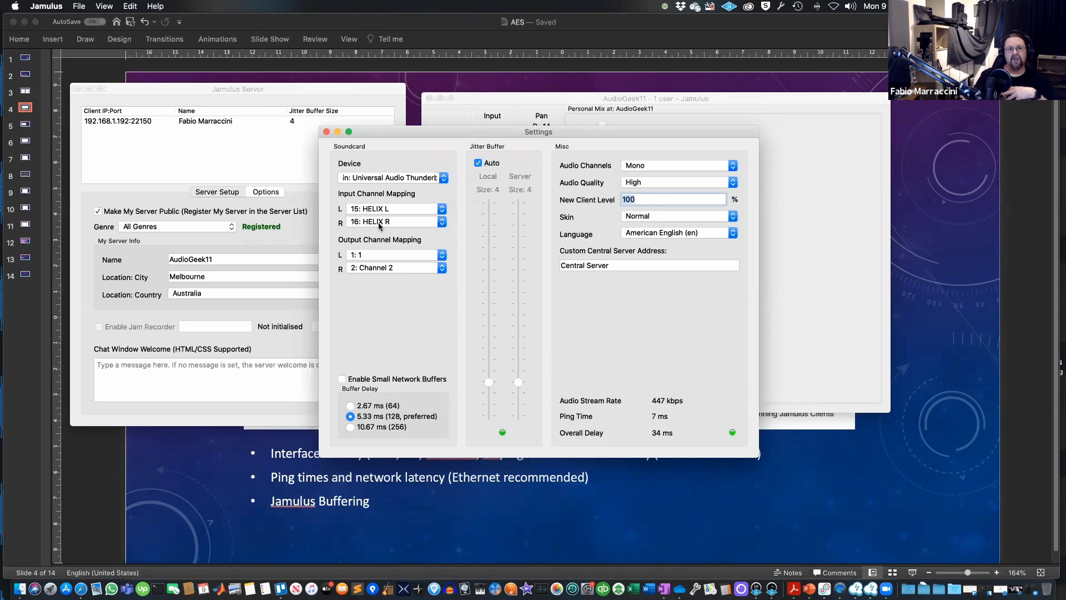
Bring the Jamulus windows back in front of the slides and move the Settings window clear of the server window
click(476, 505)
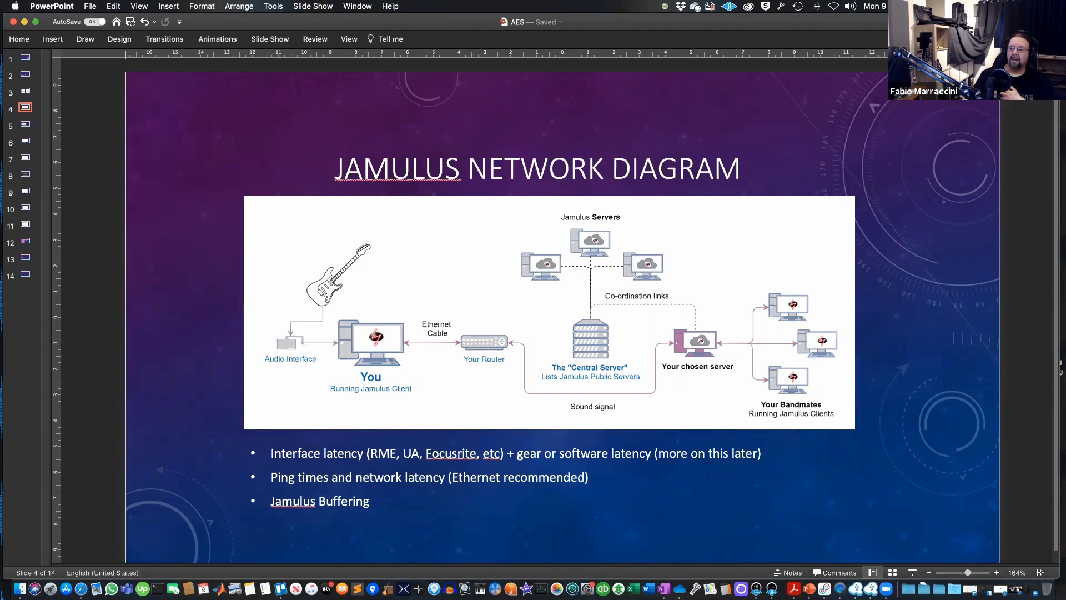
click(855, 588)
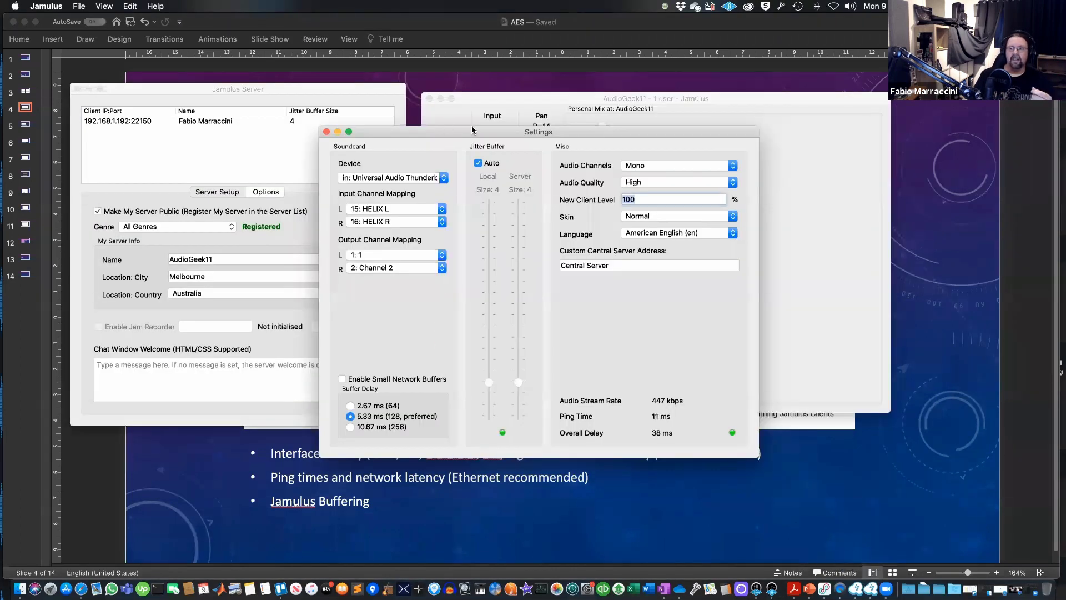
drag(451, 132, 555, 124)
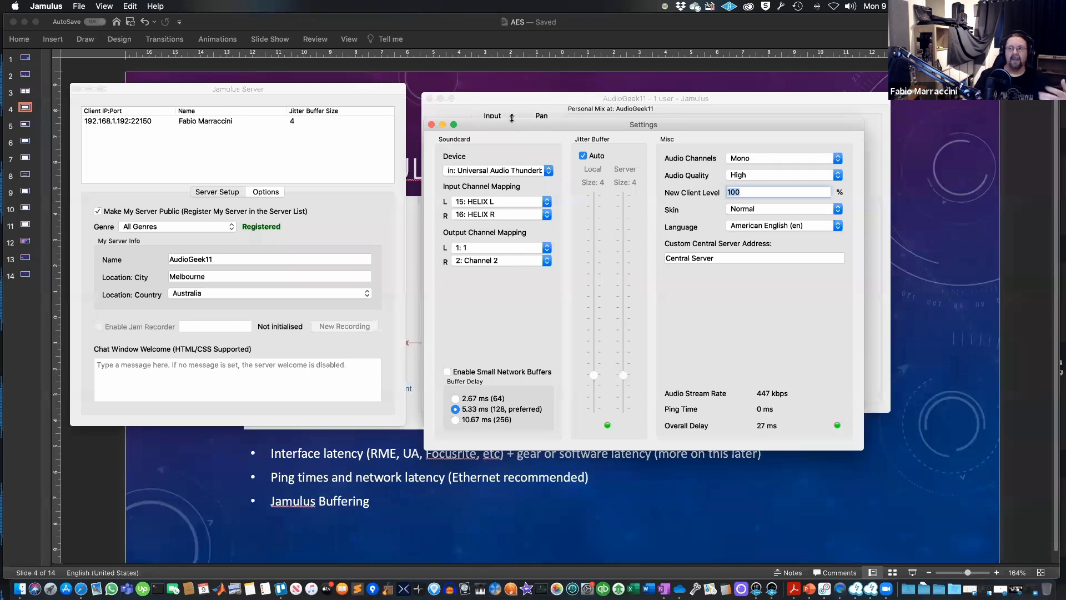
drag(509, 124, 500, 98)
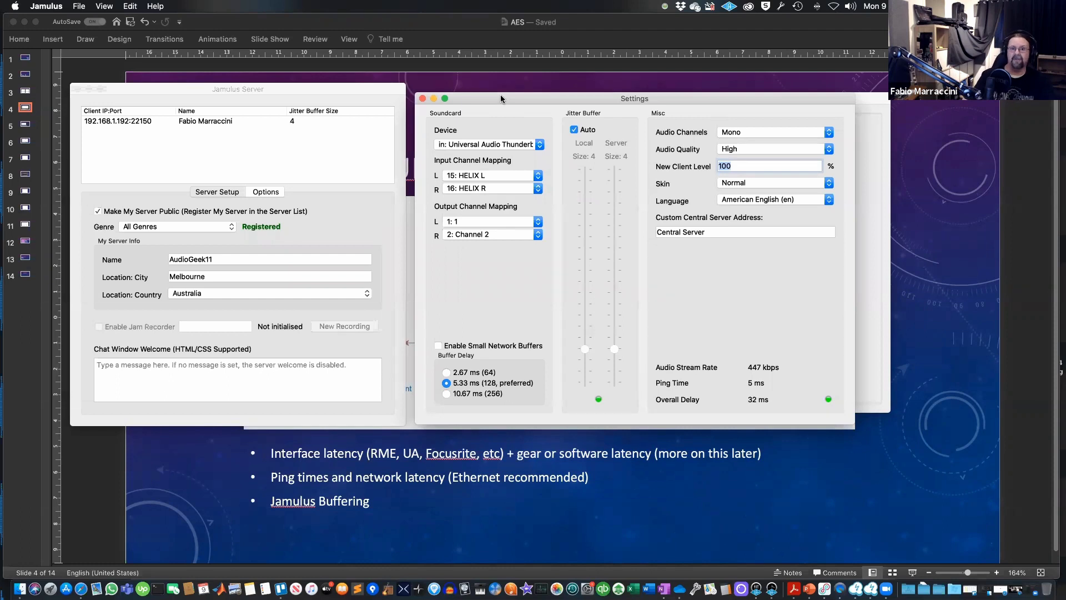
drag(501, 99, 500, 98)
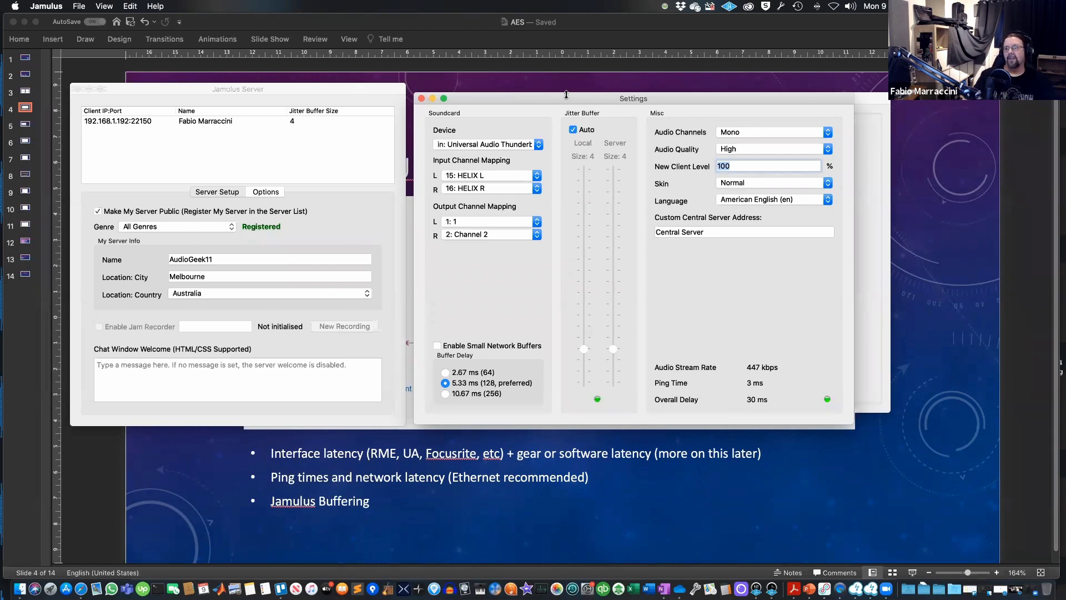
drag(566, 99, 559, 98)
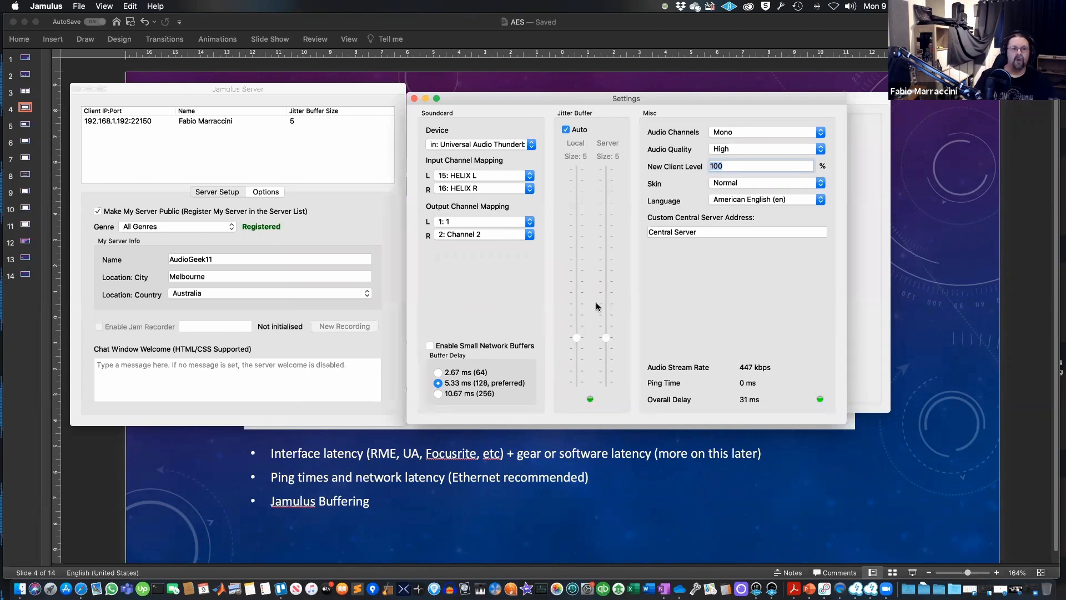
Review the available Audio Channels and Audio Quality options in the Jamulus settings, keeping Mono and High
mouse_move(596, 306)
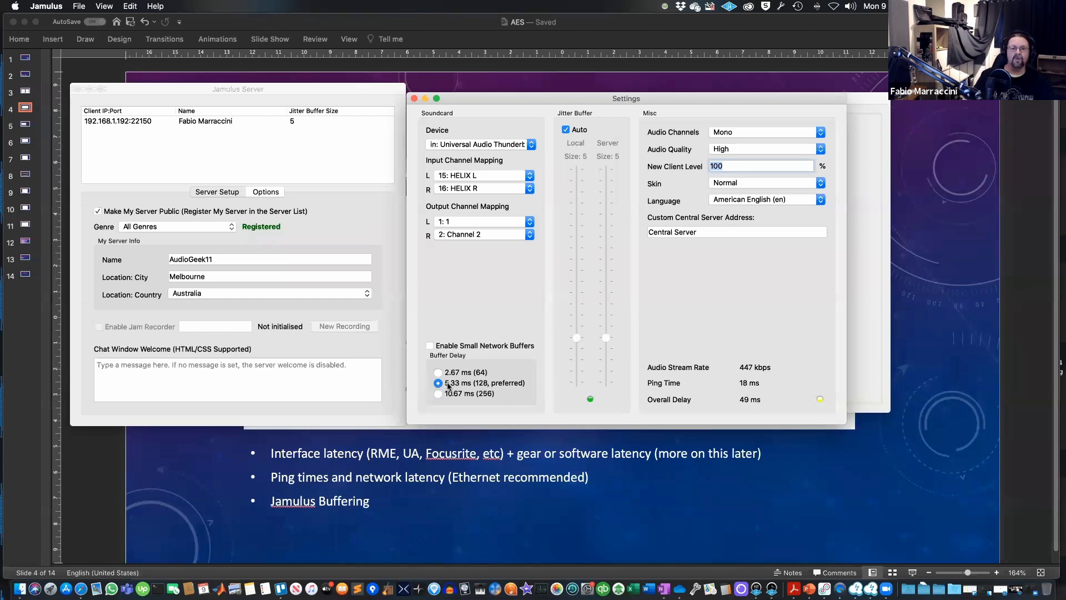
mouse_move(464, 387)
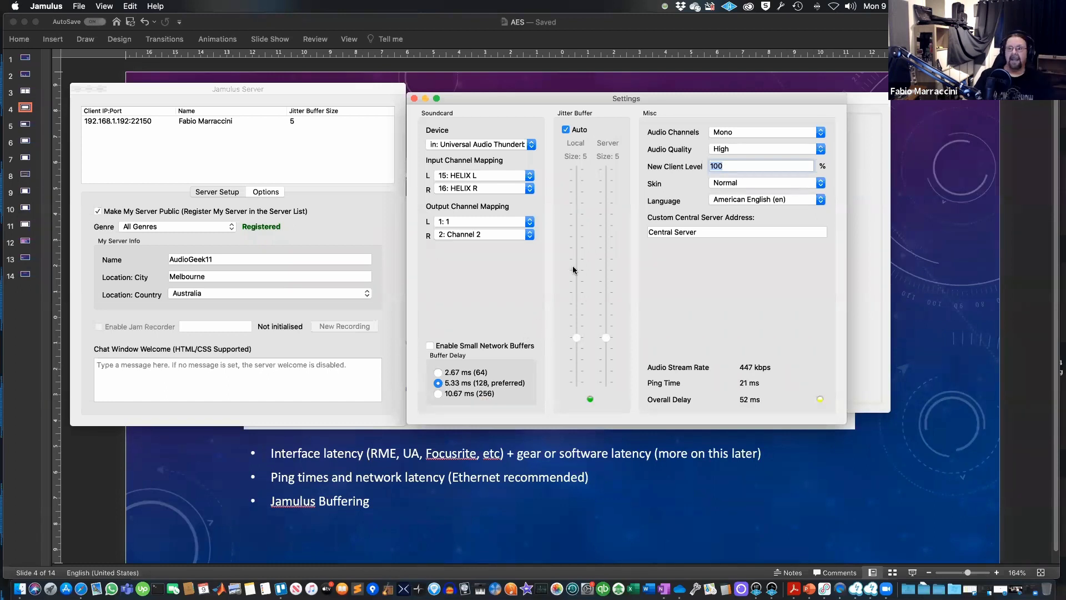
mouse_move(539, 299)
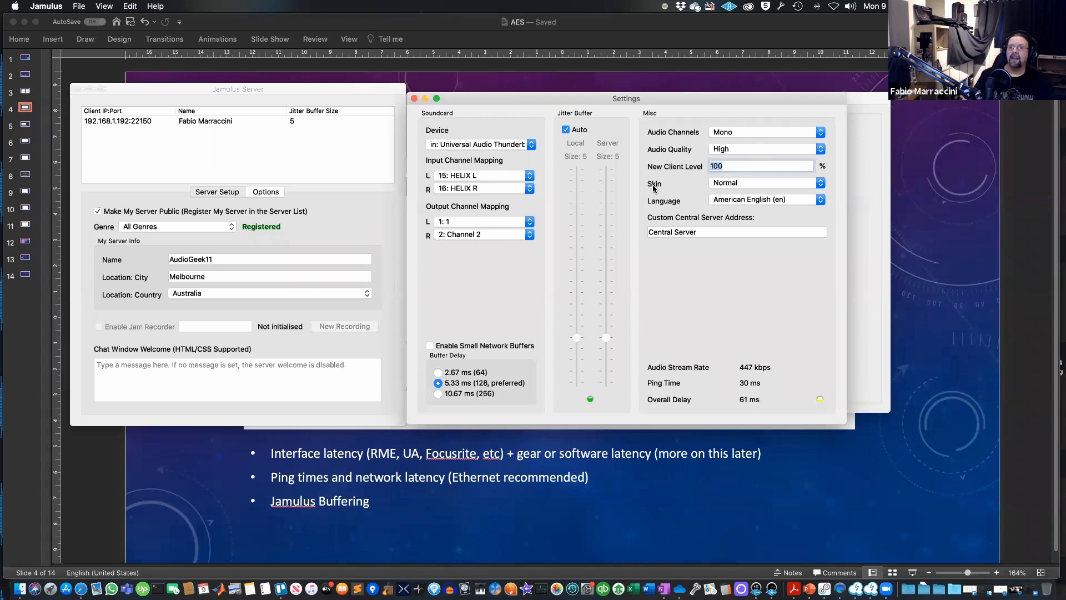
click(820, 133)
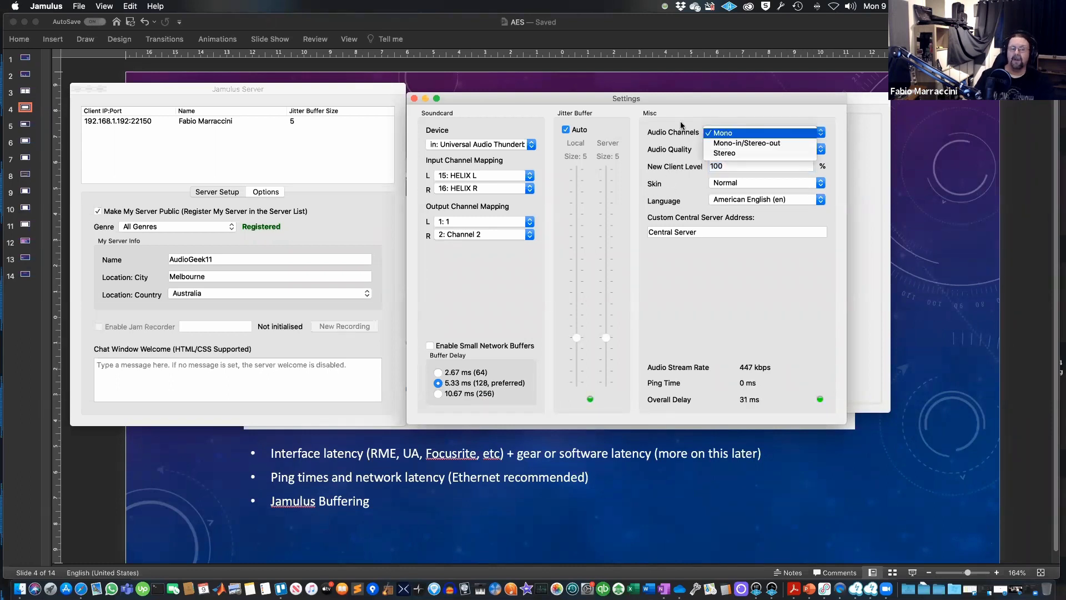
click(680, 124)
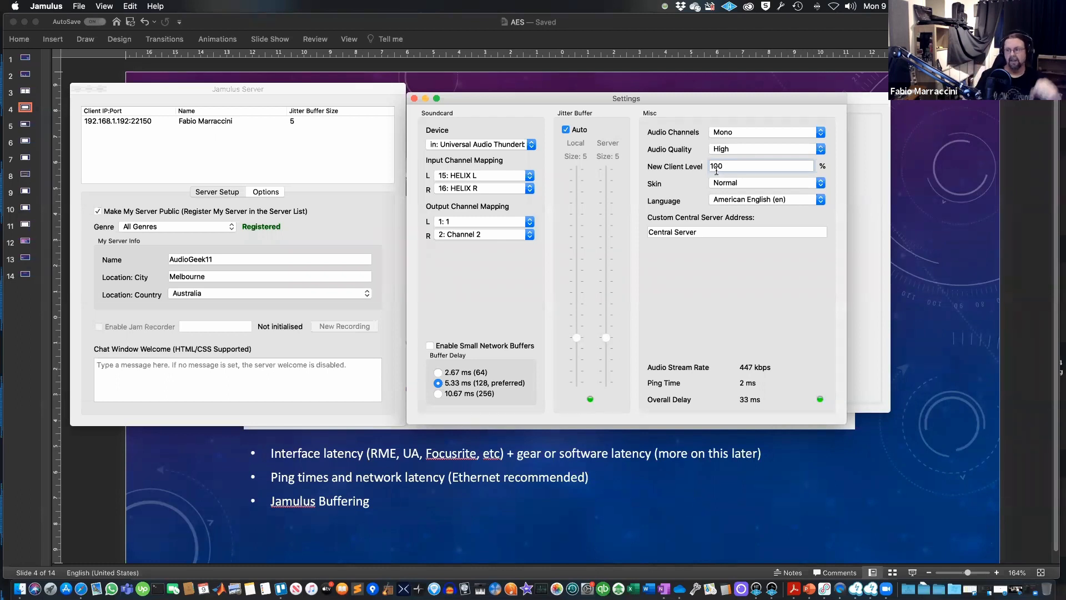
click(749, 150)
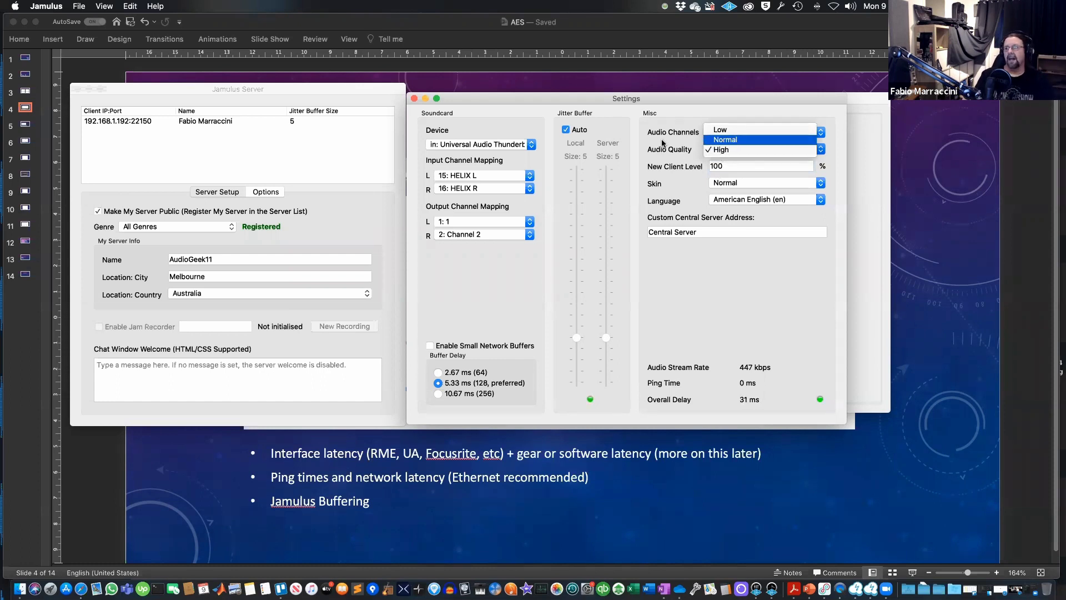
click(748, 148)
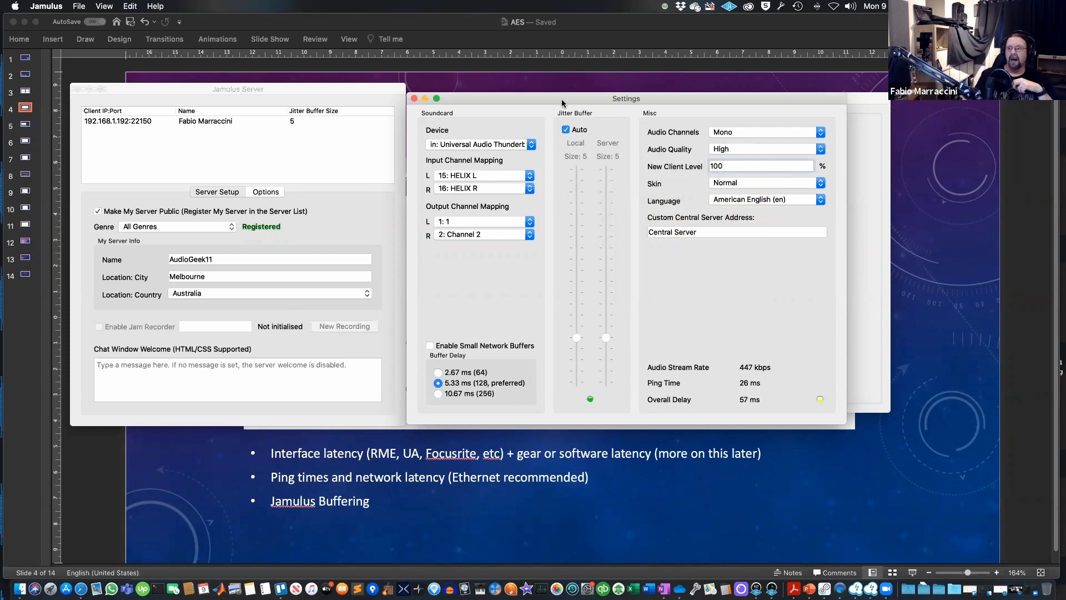
Close the client settings and disconnect from the AudioGeek11 server
drag(550, 93, 536, 94)
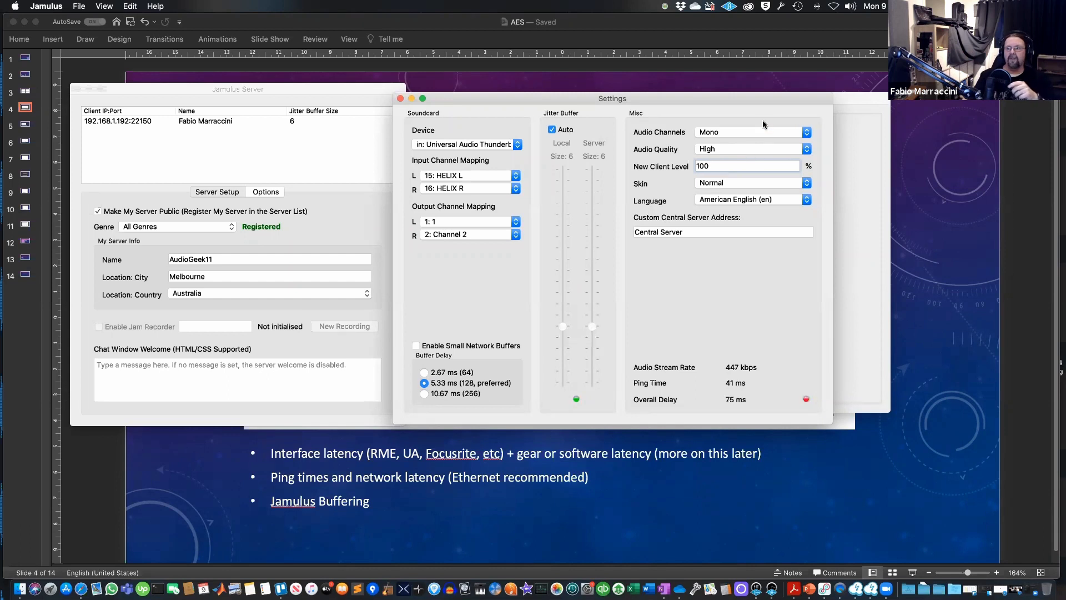
drag(667, 97, 644, 95)
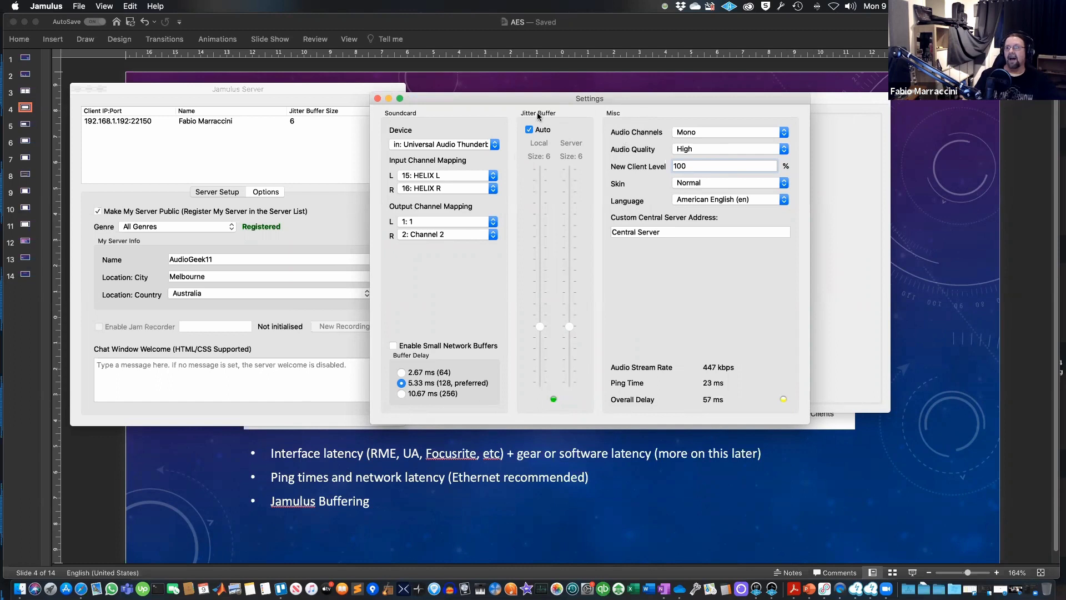
drag(611, 94, 589, 94)
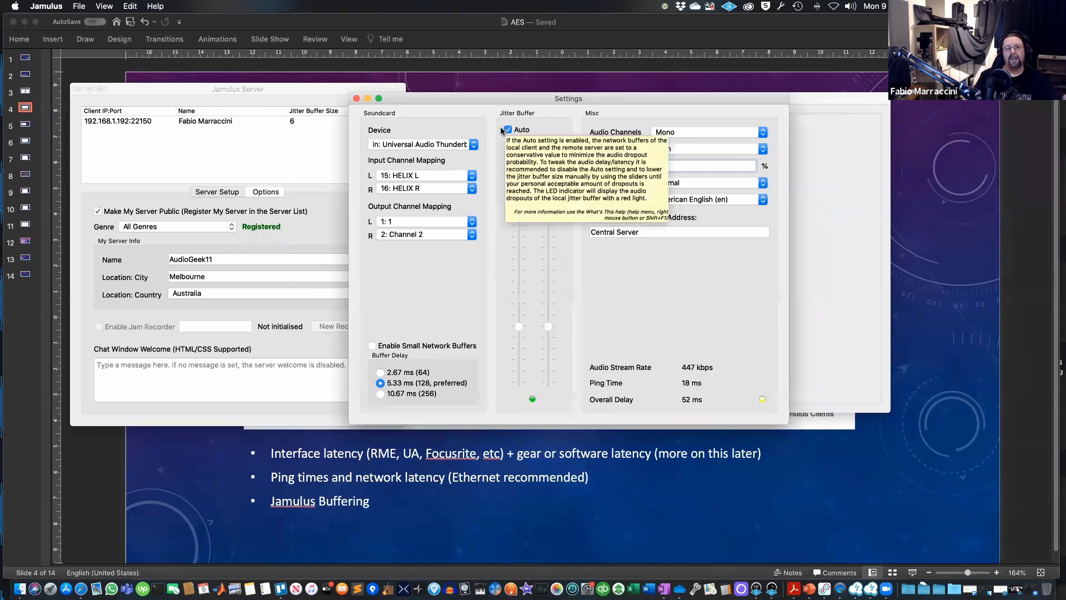
drag(451, 96, 445, 95)
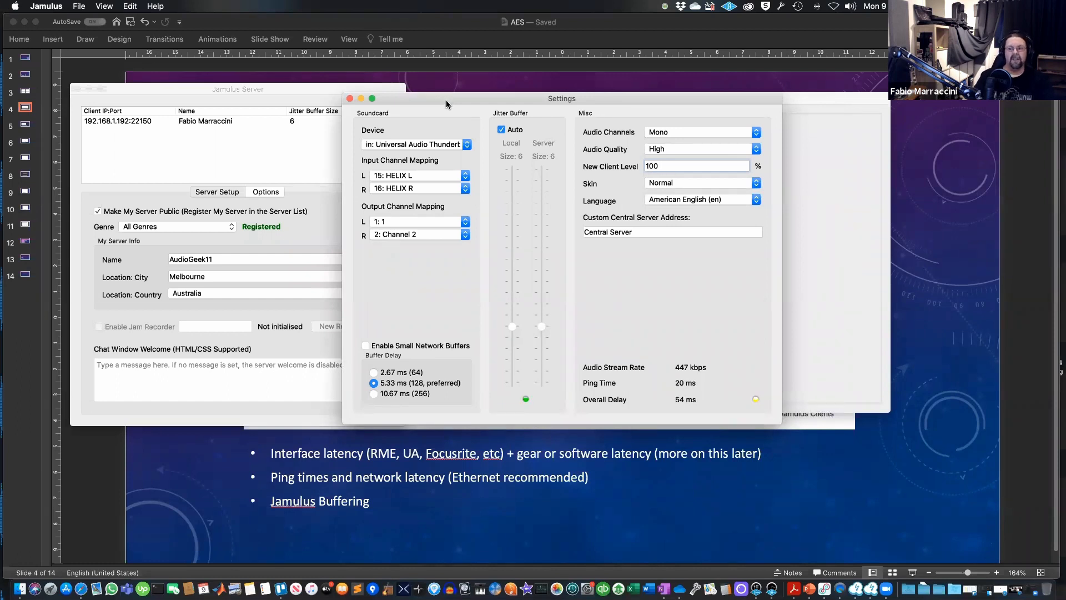
click(350, 99)
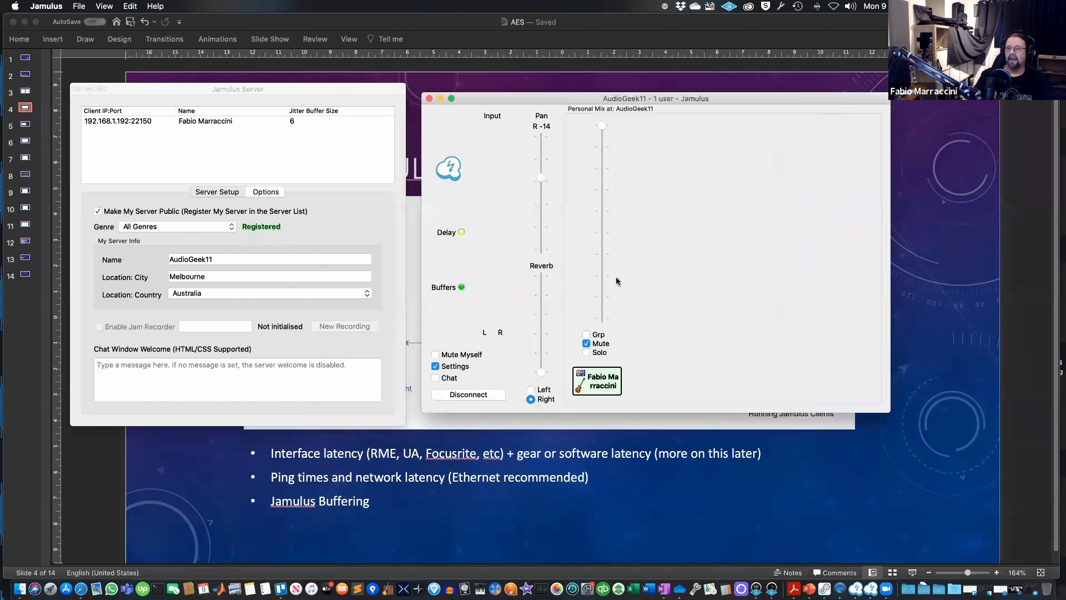
click(475, 395)
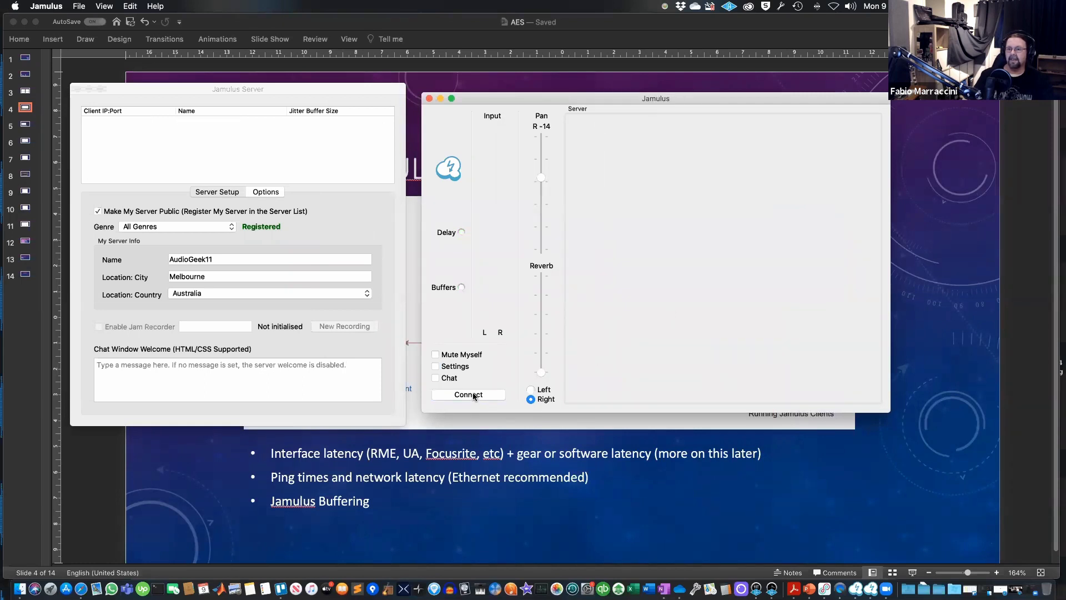
Open the connection setup and review the available genre lists, keeping All Genres
click(482, 395)
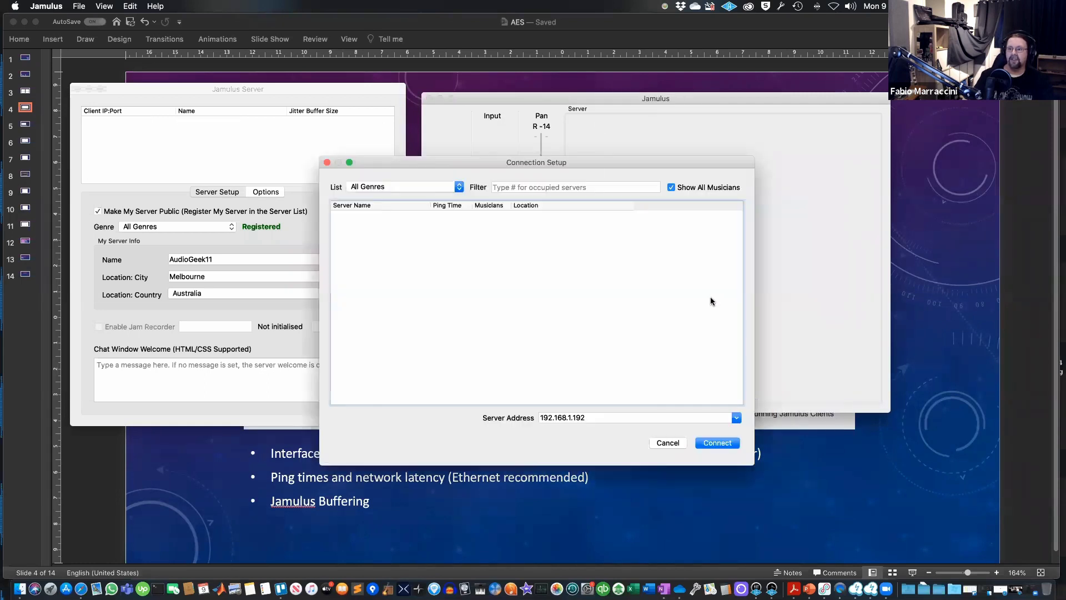
drag(659, 163, 645, 131)
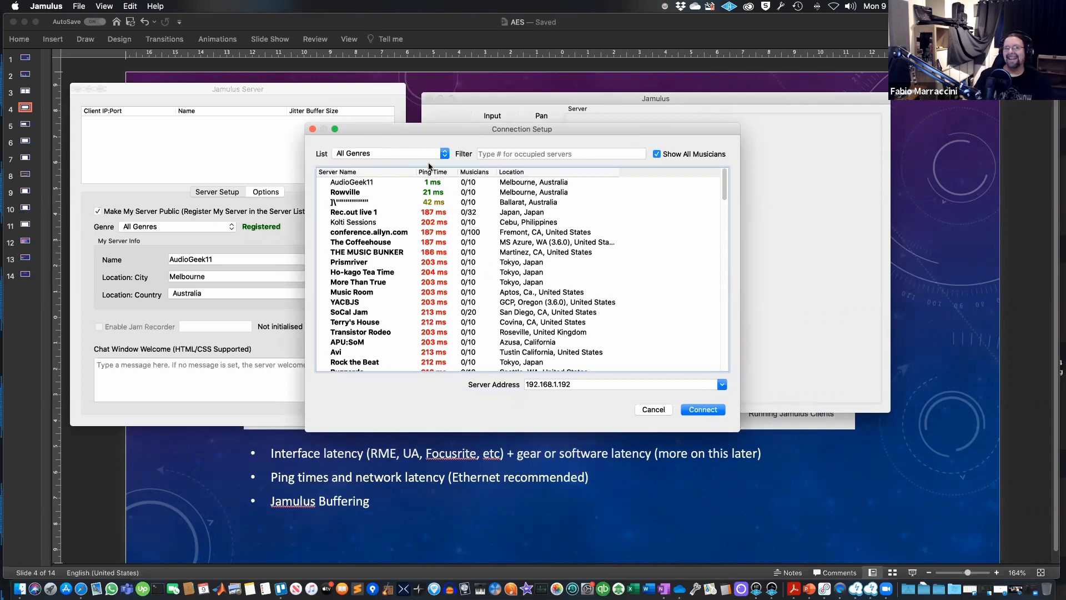
click(444, 154)
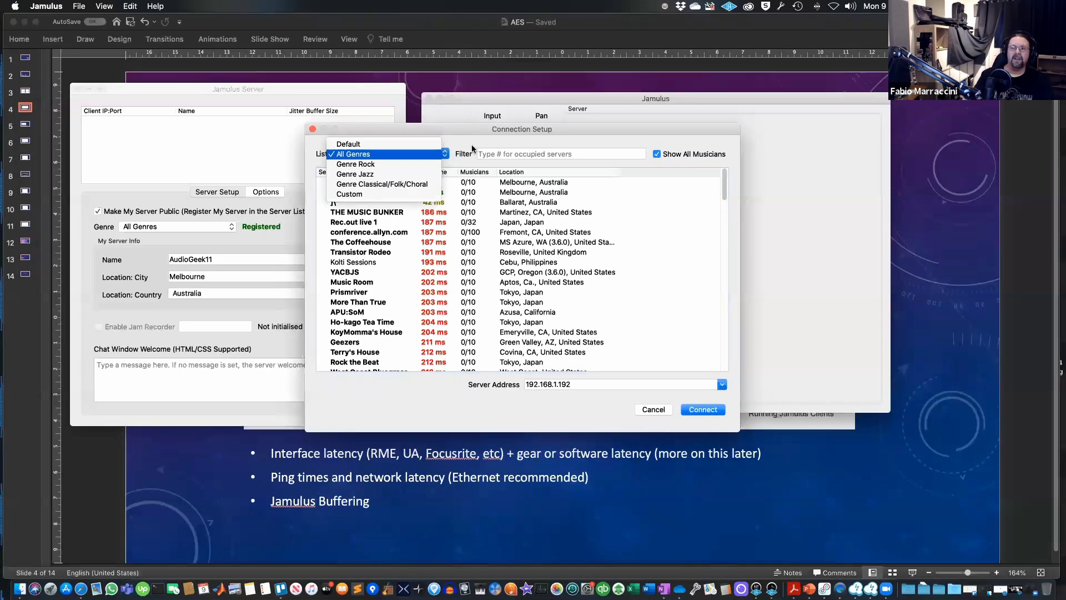
click(463, 149)
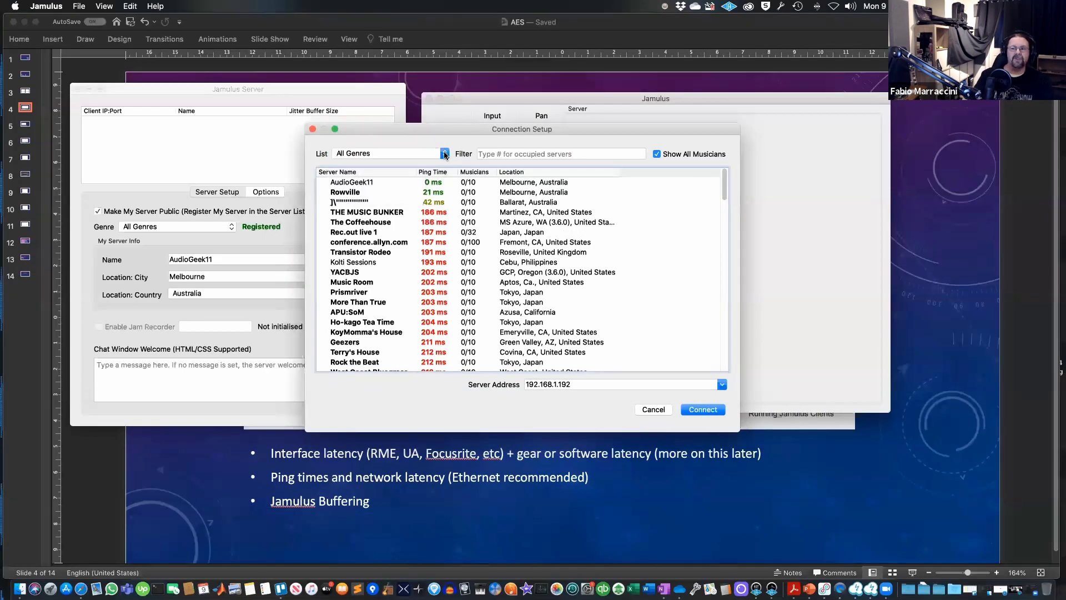
click(444, 154)
click(355, 154)
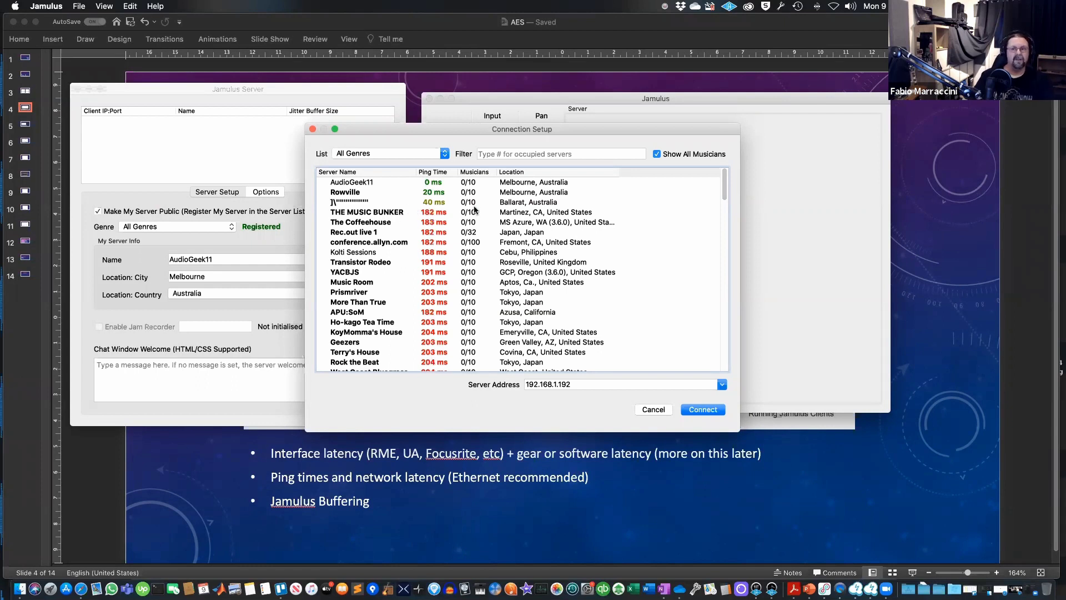
Compare the ping times of the nearby Rowville, Ballarat and AudioGeek11 servers by selecting each in turn
drag(470, 129, 525, 129)
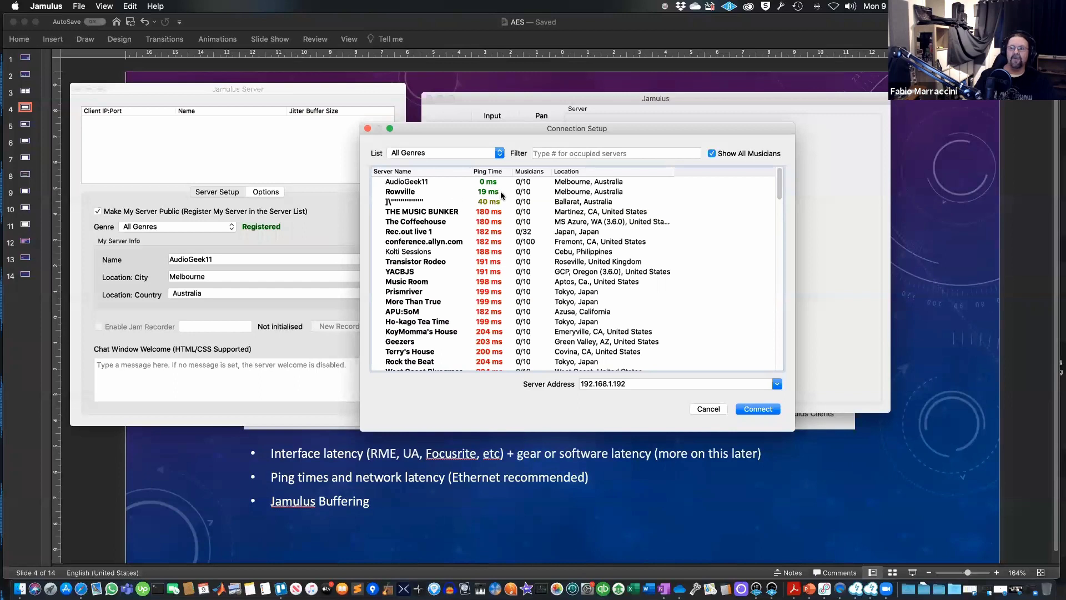
click(434, 190)
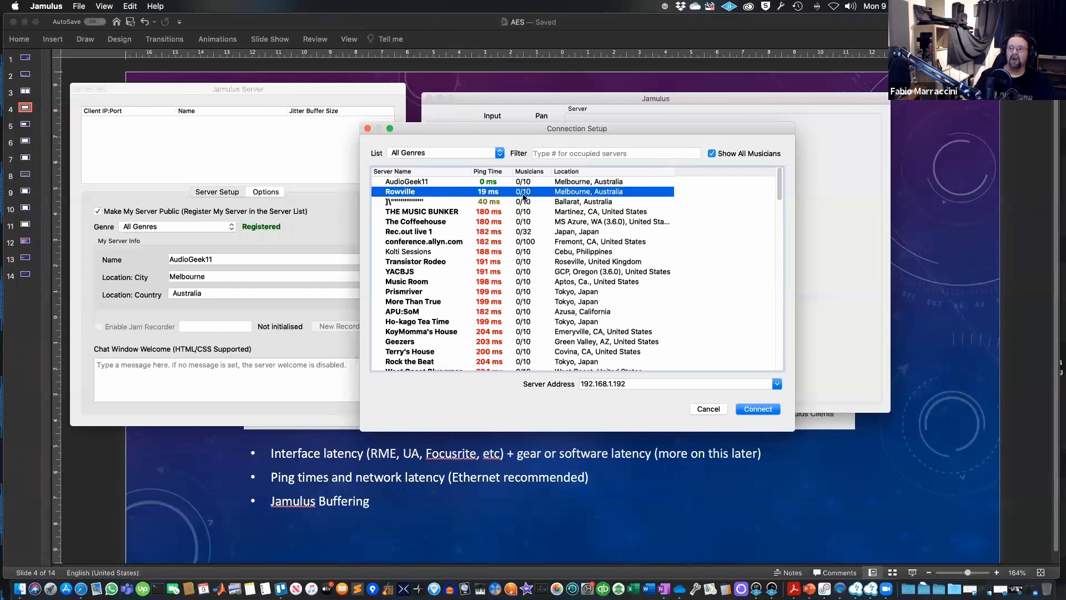
click(420, 202)
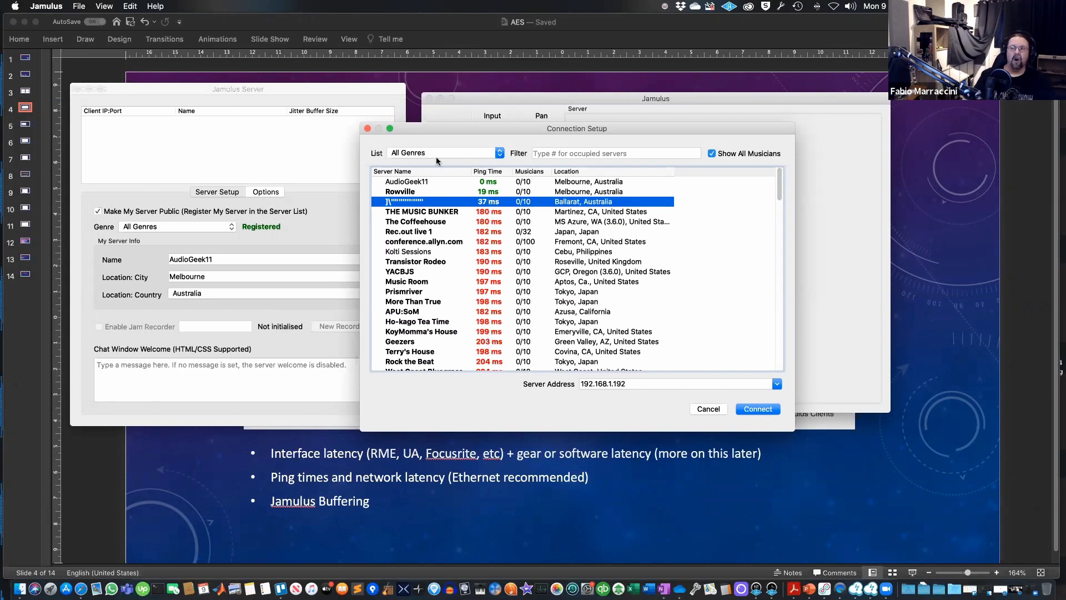
click(457, 185)
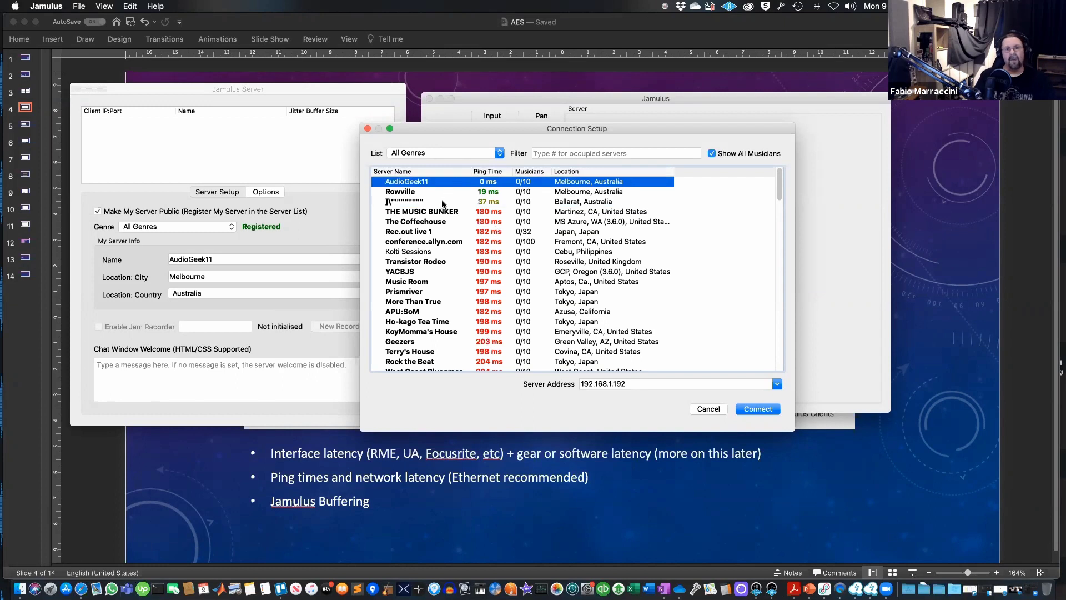
Show the Genre Jazz servers and look through their ping times, musicians and locations
click(499, 152)
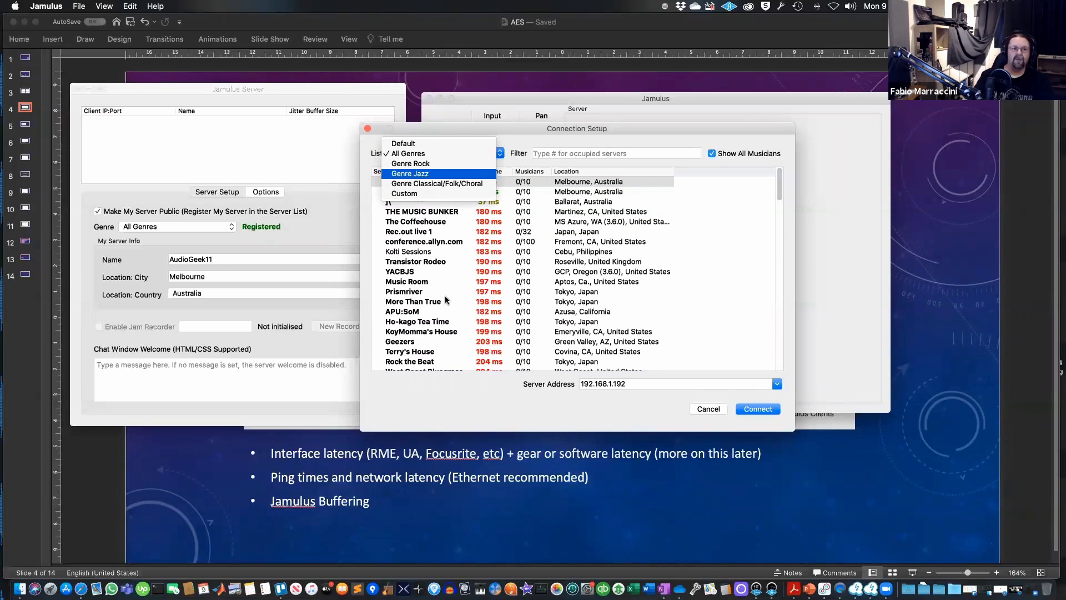
key(Return)
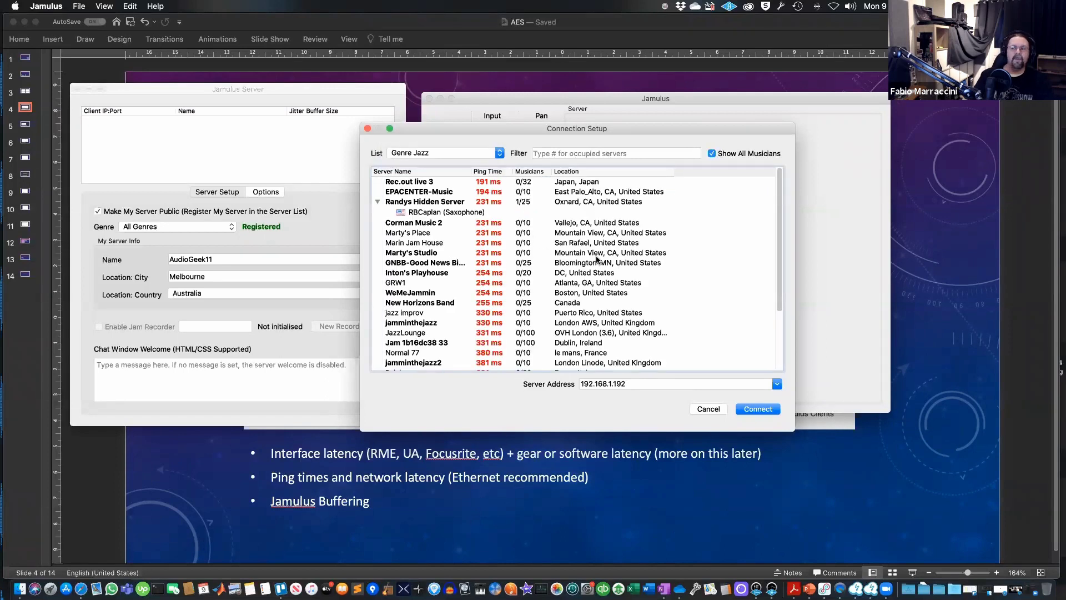
scroll(621, 265, down, 5)
scroll(588, 245, up, 5)
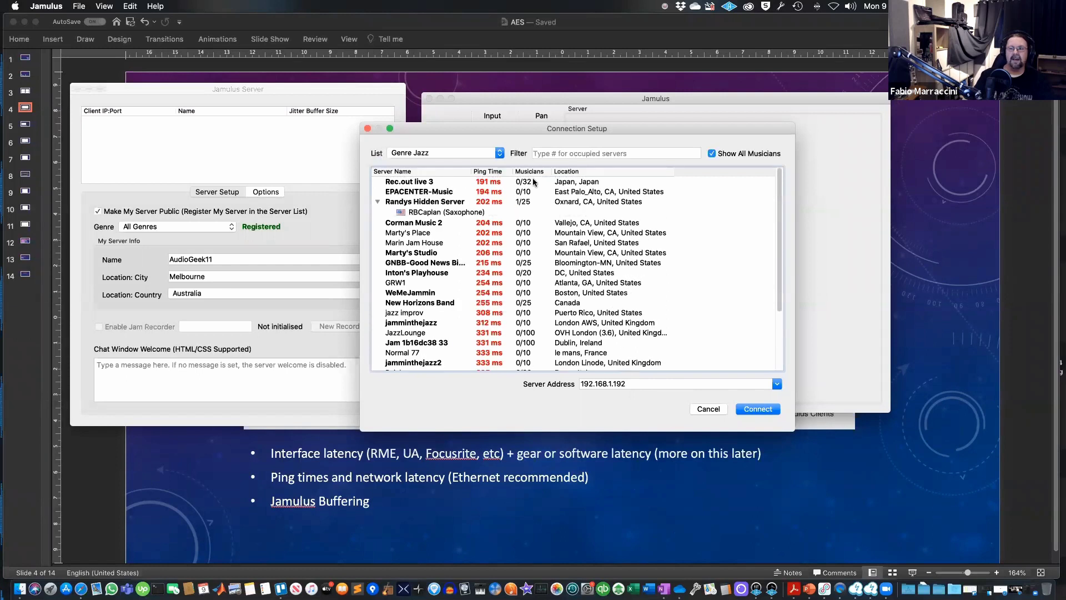
Switch the server list to Genre Rock
click(500, 153)
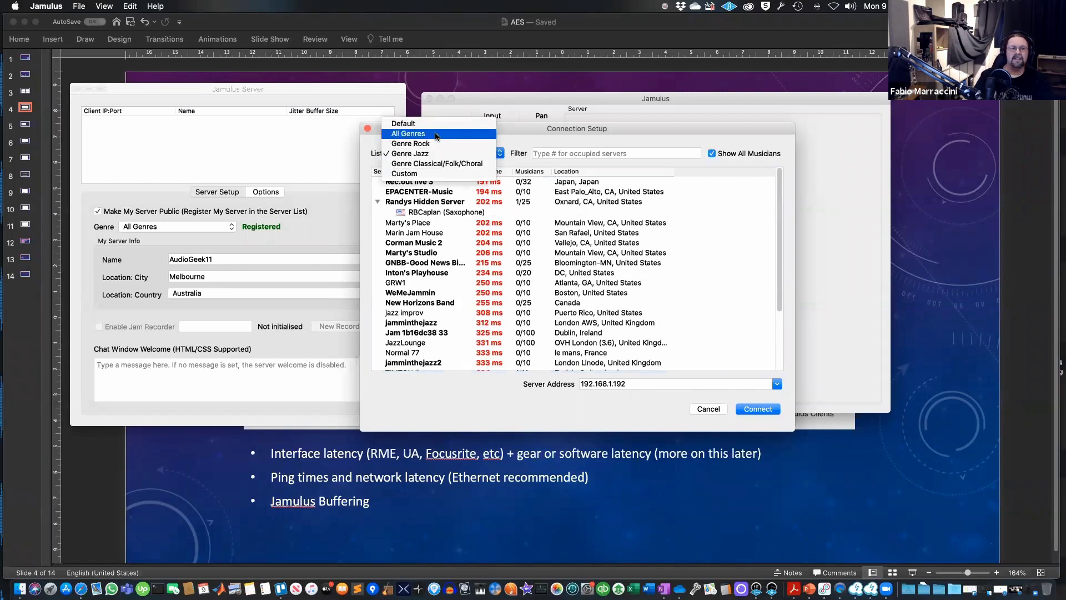
click(493, 154)
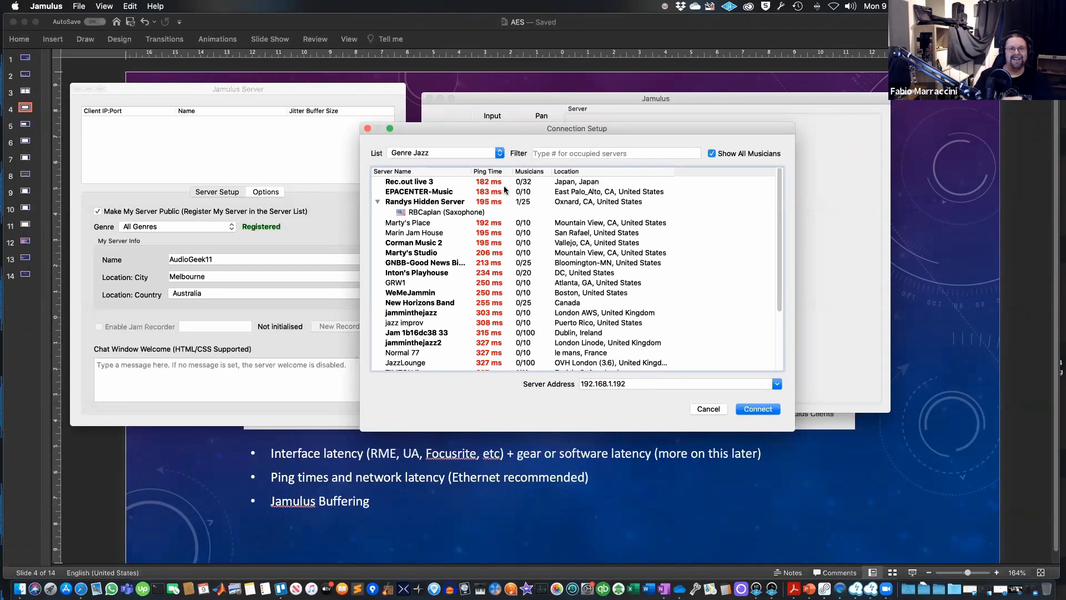
click(497, 155)
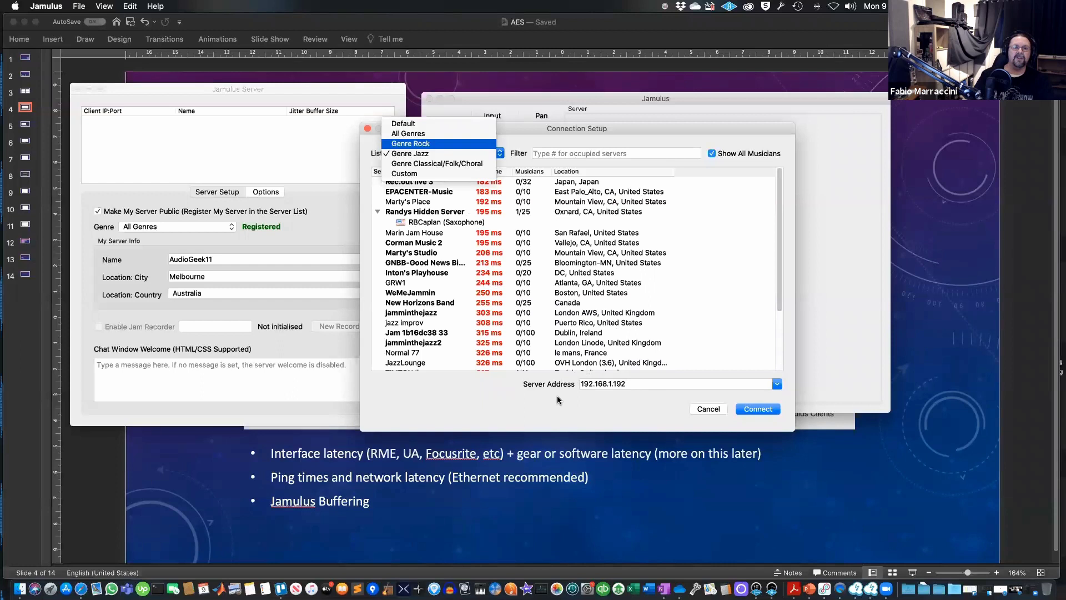
key(Return)
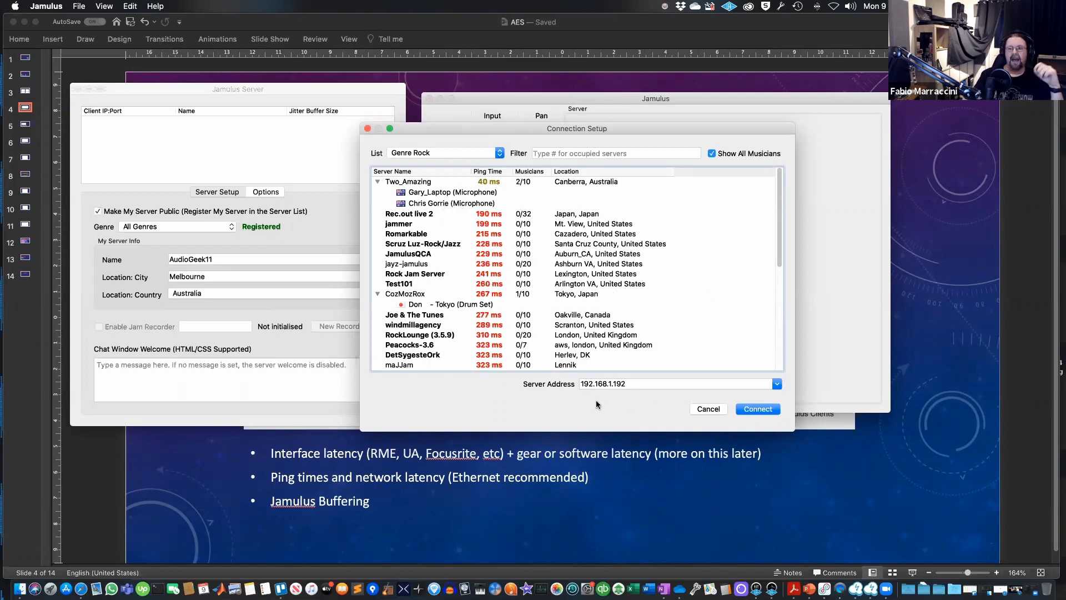
Stop making the AudioGeek11 server public in the Jamulus Server window and return to the connection setup
click(295, 222)
click(98, 212)
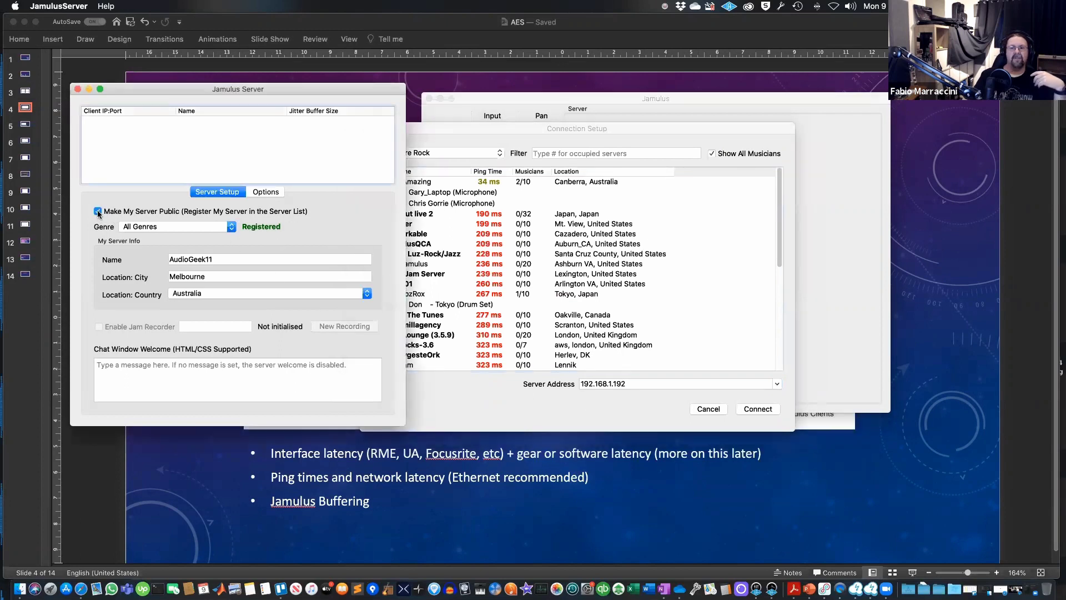
click(587, 393)
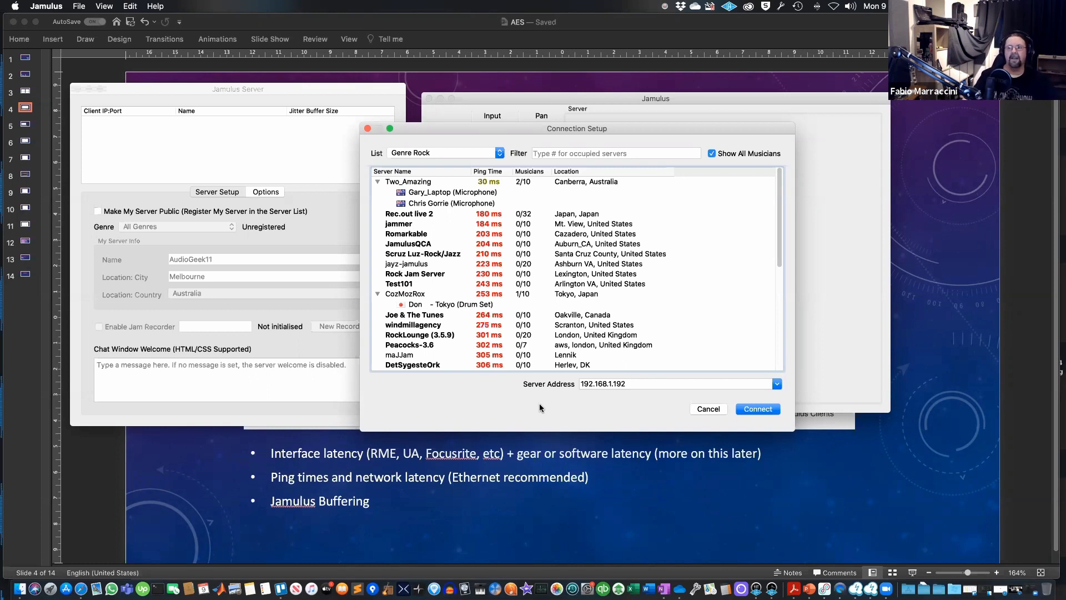
Switch to the PowerPoint presentation and move ahead to slide 8, Example of a Session
click(587, 487)
click(25, 126)
click(26, 142)
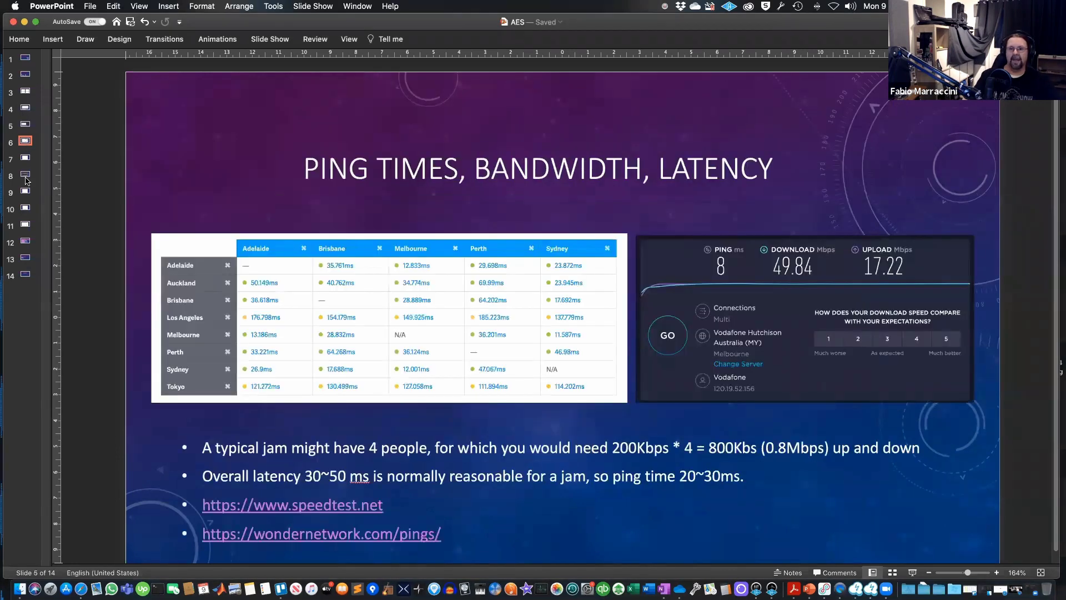
click(26, 175)
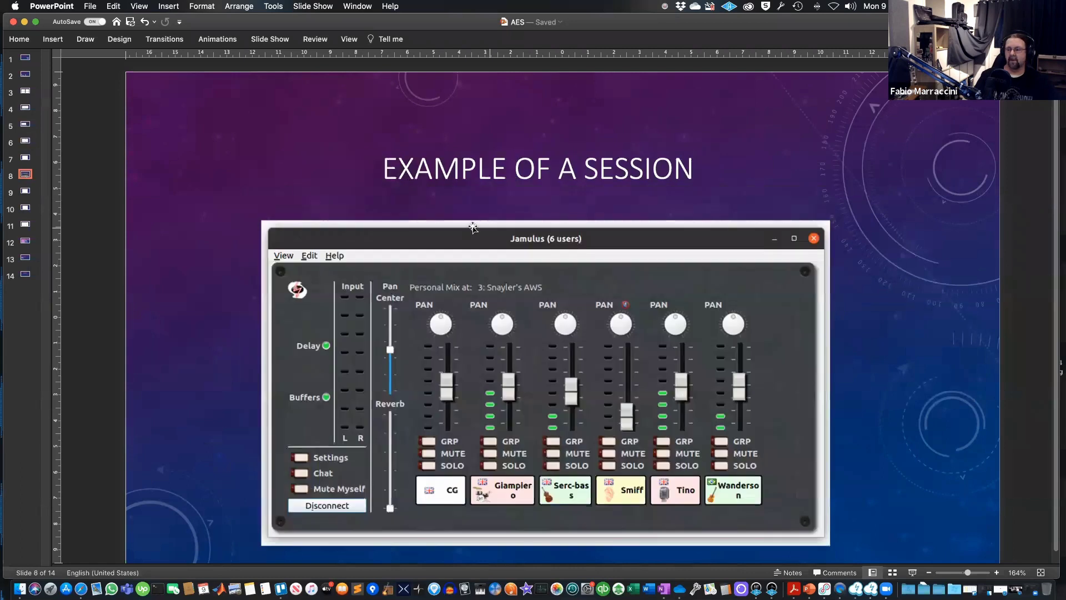
scroll(473, 227, down, 1)
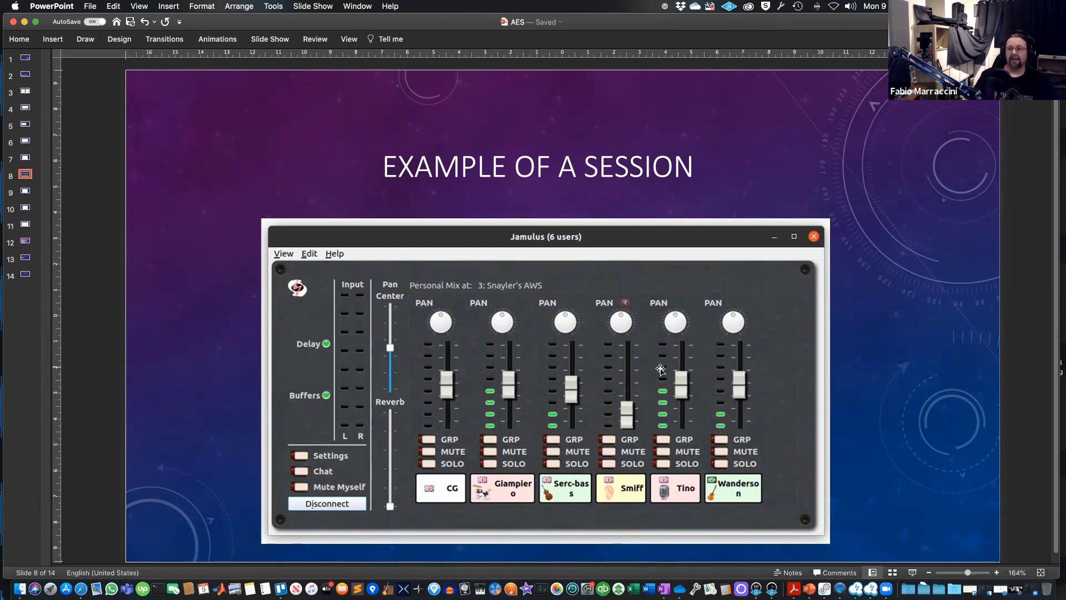
scroll(506, 342, down, 1)
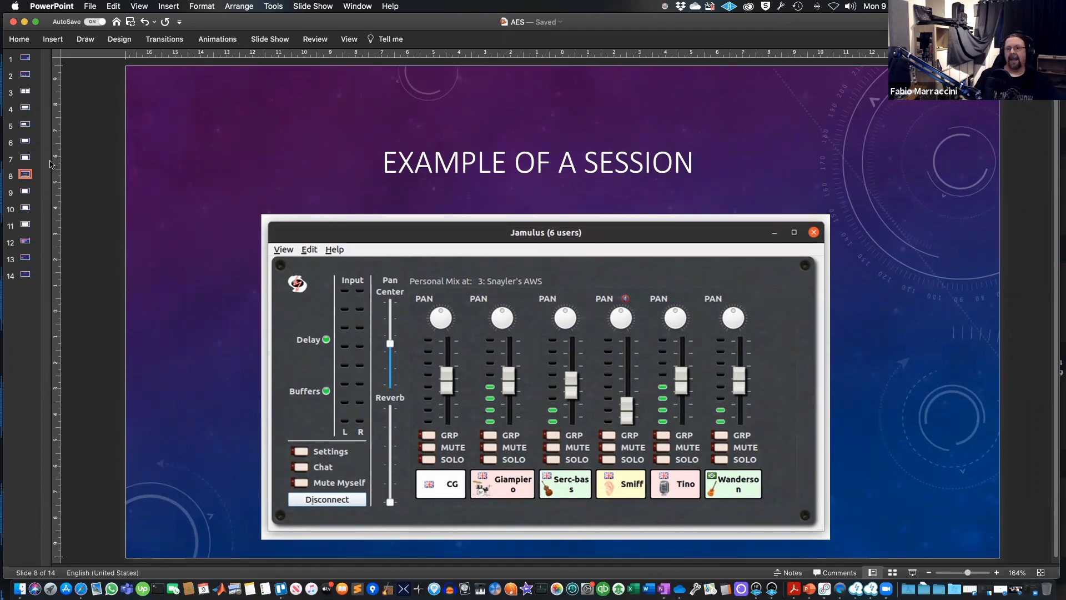
Present the Jamulus Block Diagram, Example of a Session, Basic Routing / Monitoring and Routing Processed Audio slides in turn
click(24, 141)
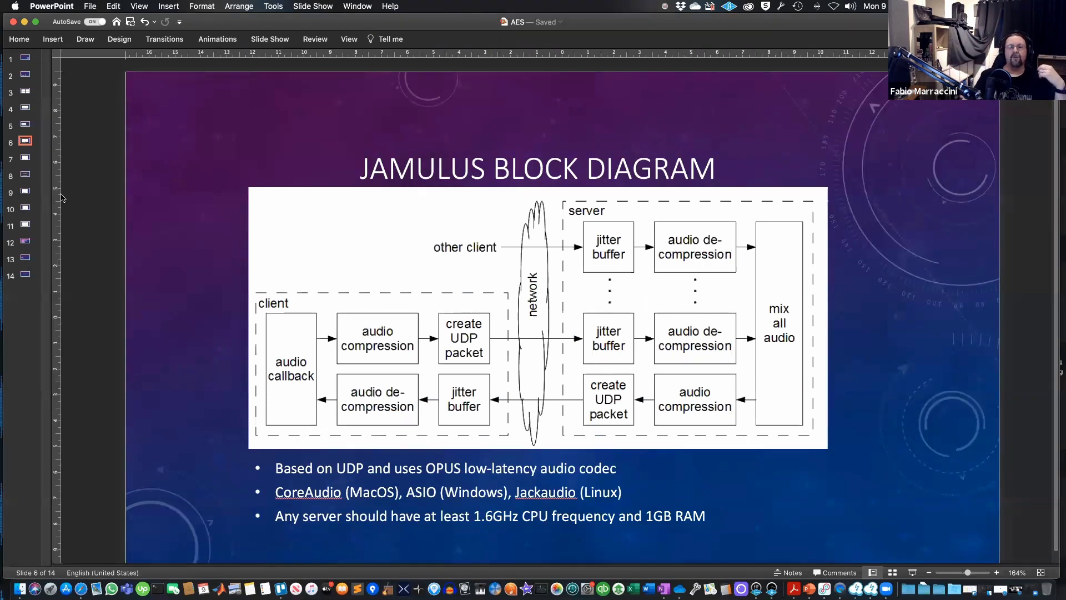
click(24, 175)
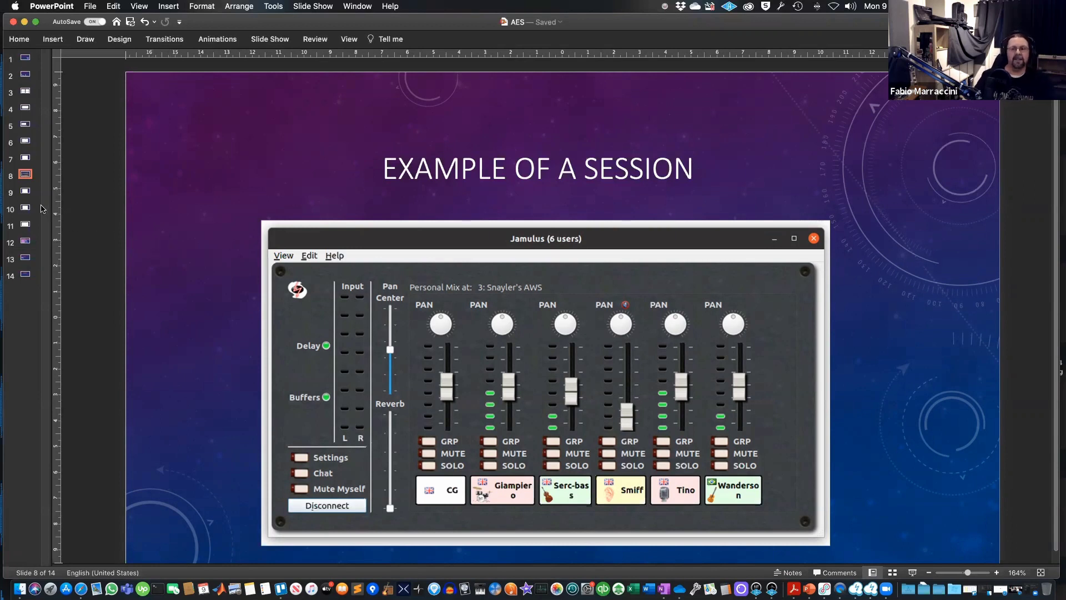
click(25, 160)
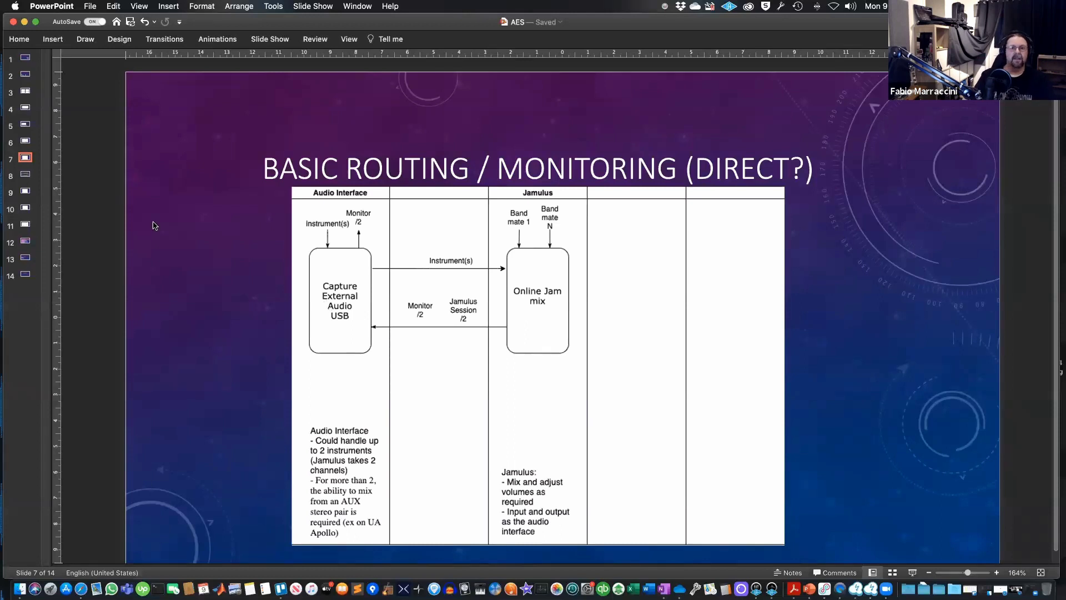
click(22, 194)
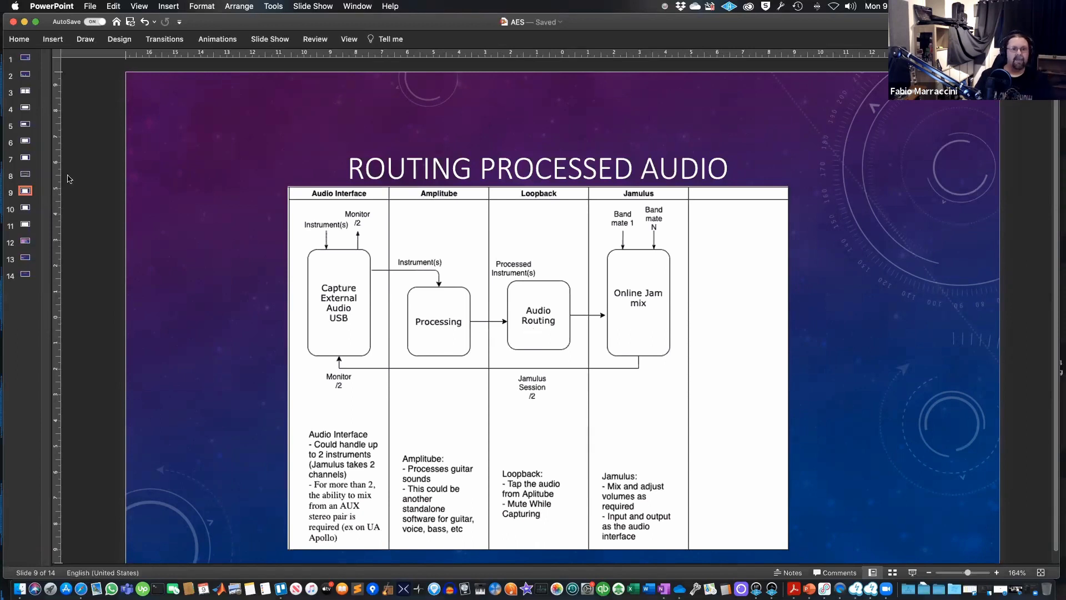
Switch to Loopback, look at the audio routing of the Jamulus AES device and minimize the window
key(super+Tab)
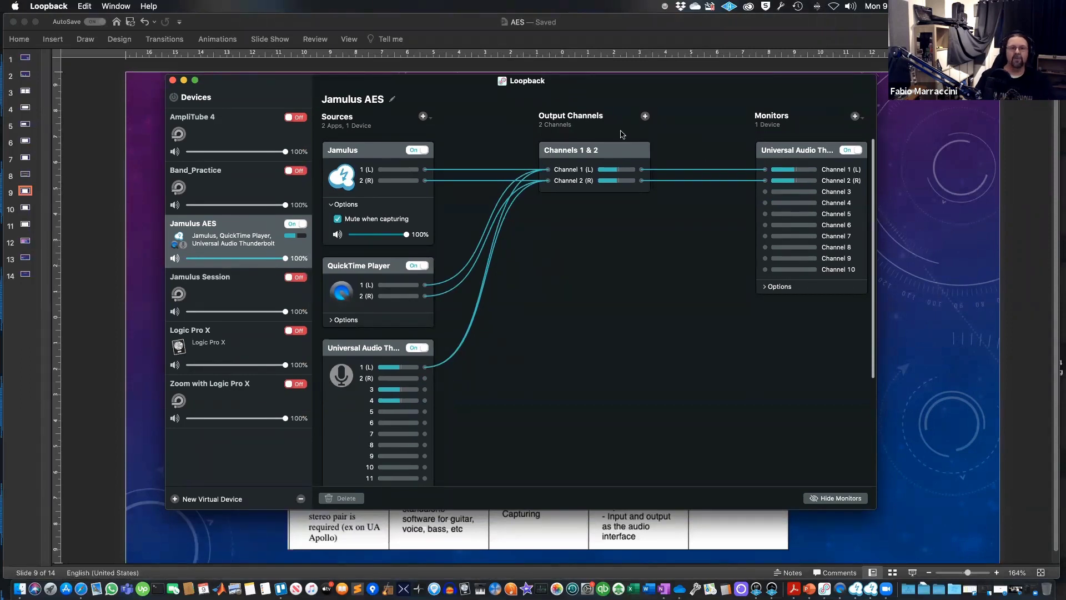
drag(644, 88, 641, 81)
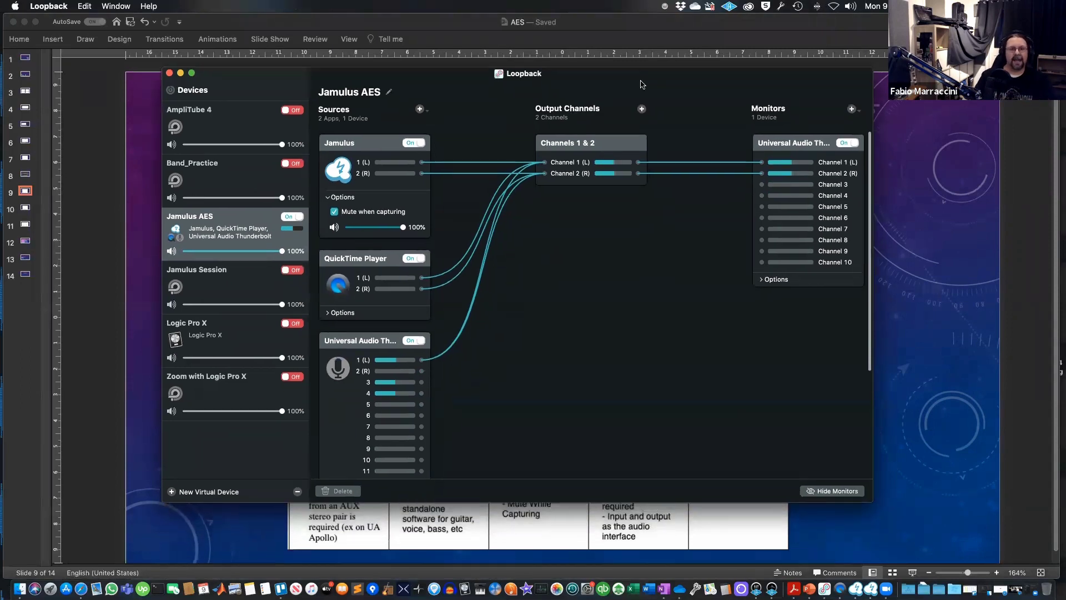
double_click(613, 76)
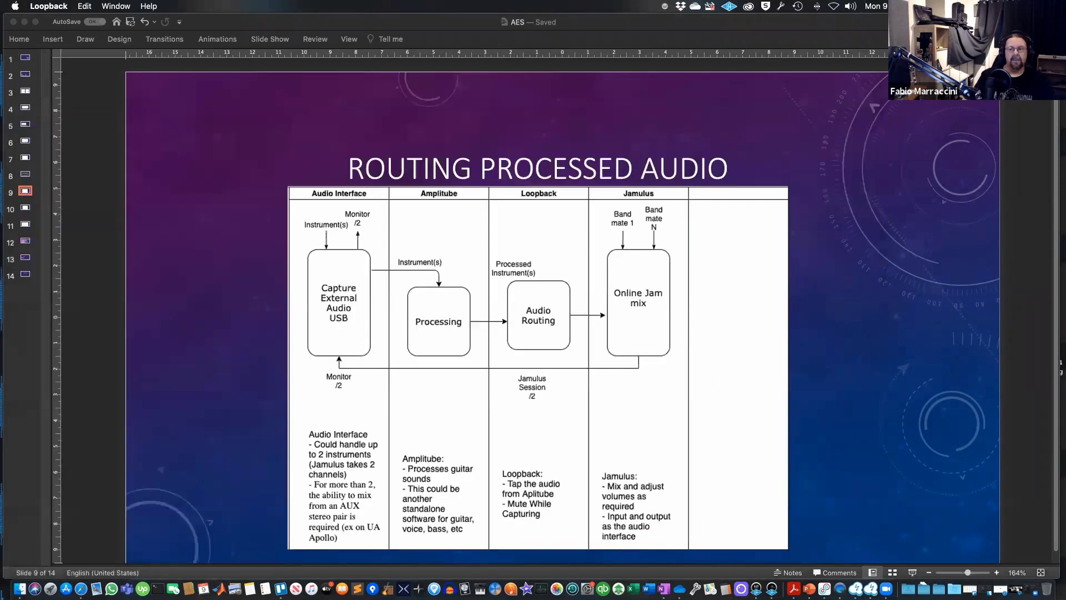